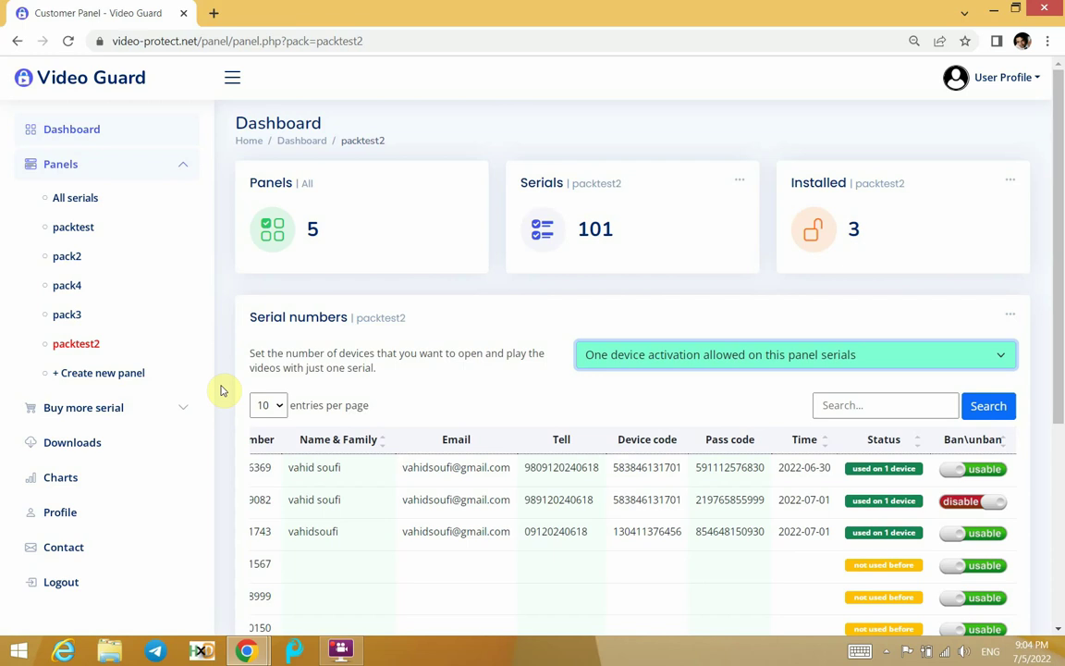
- Examine the packtest2 dashboard's serial search, ban switches, device activation options and list of serial numbers
left_click(860, 407)
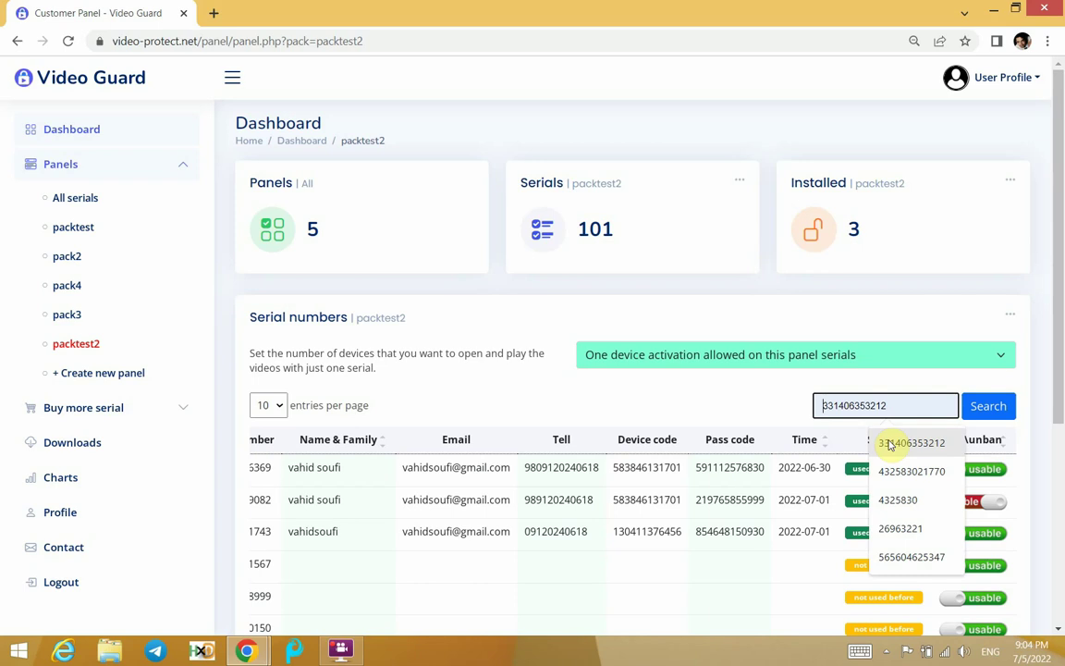
left_click(980, 534)
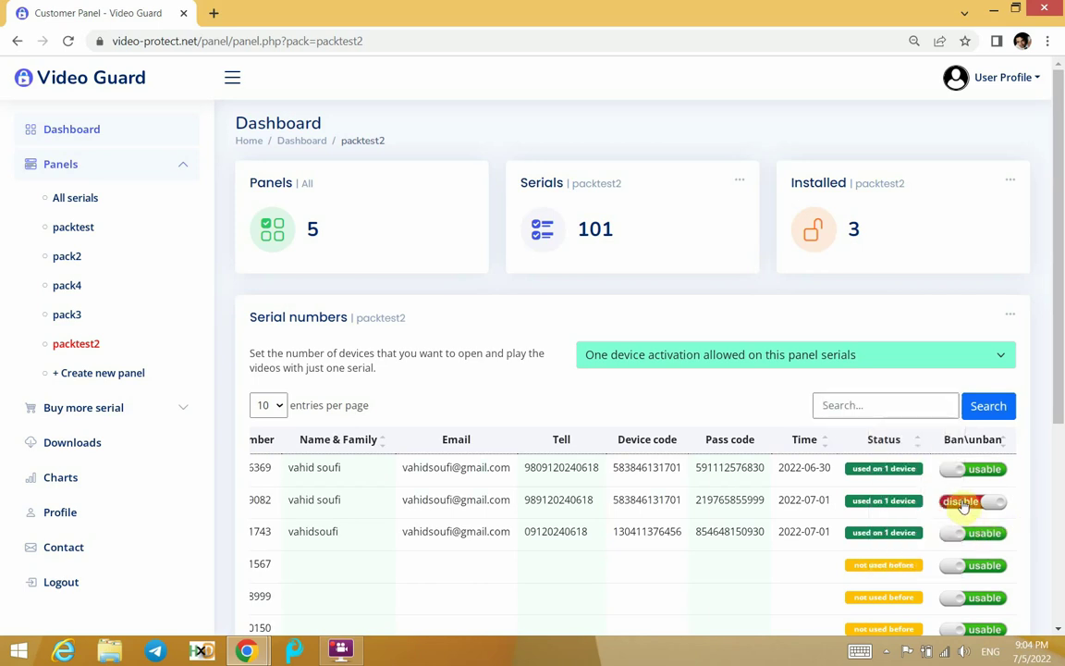
left_click(614, 357)
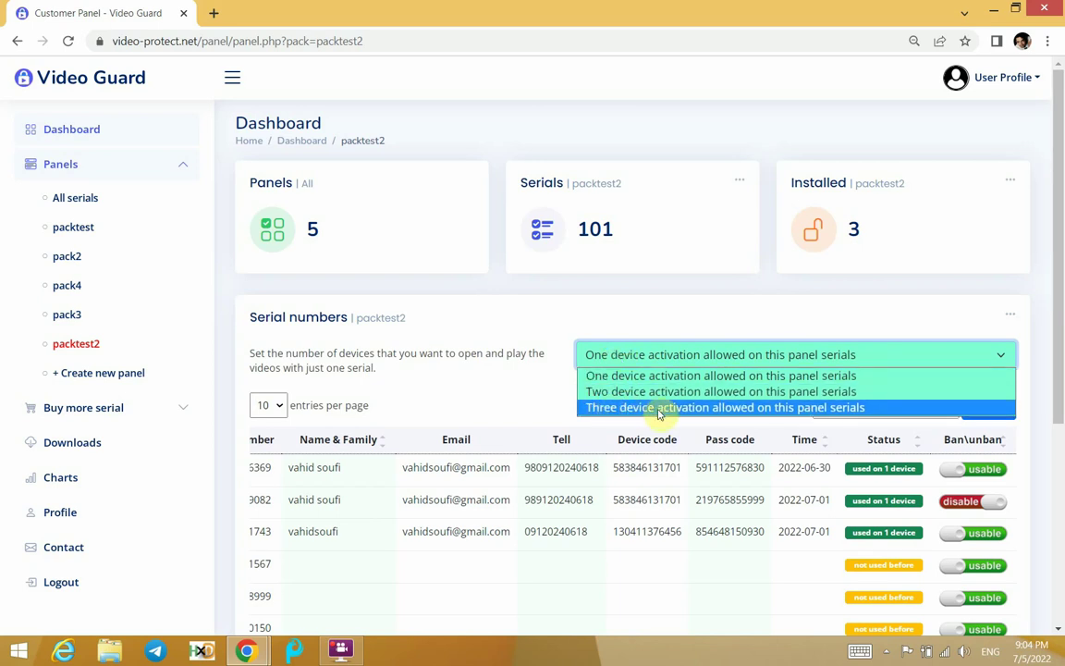
left_click(546, 403)
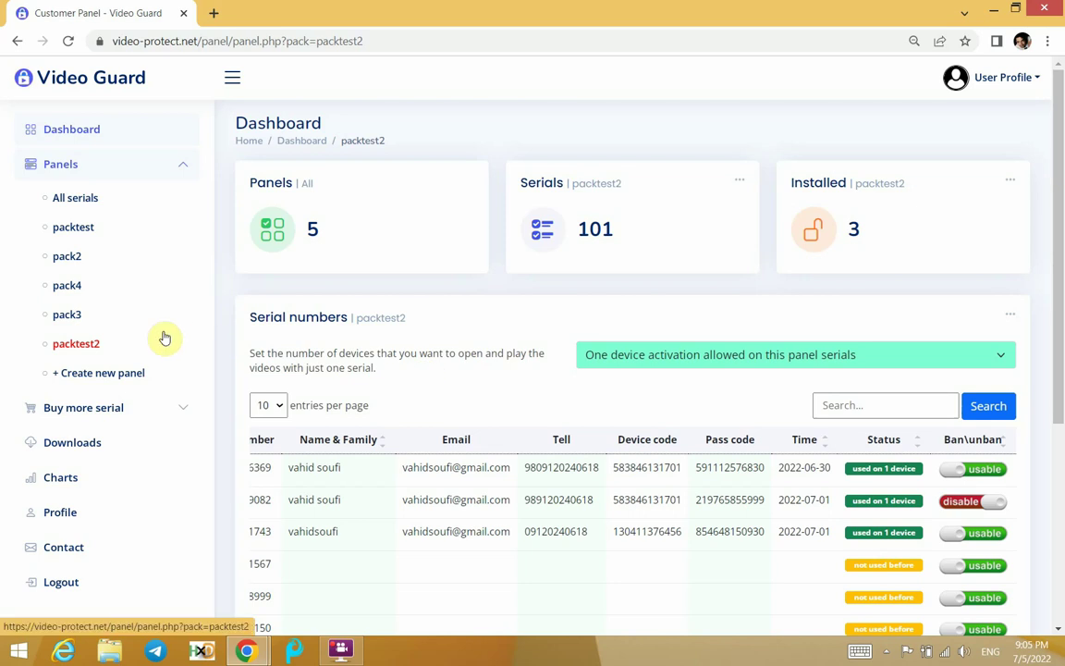
scroll(575, 532, "down", 3)
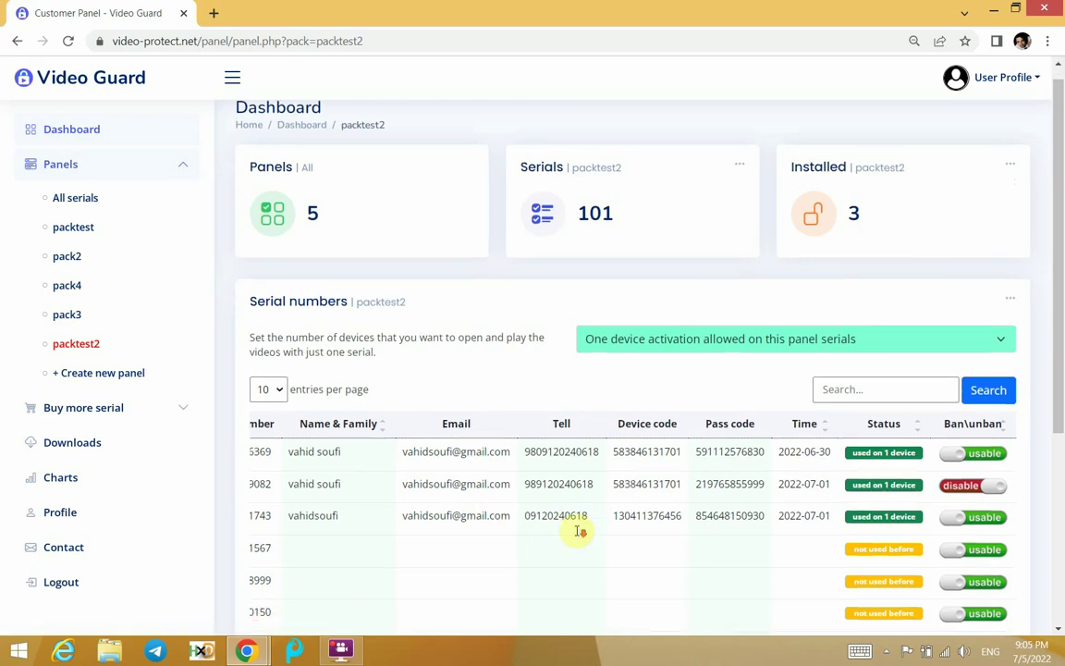
left_click_drag(528, 557, 411, 562)
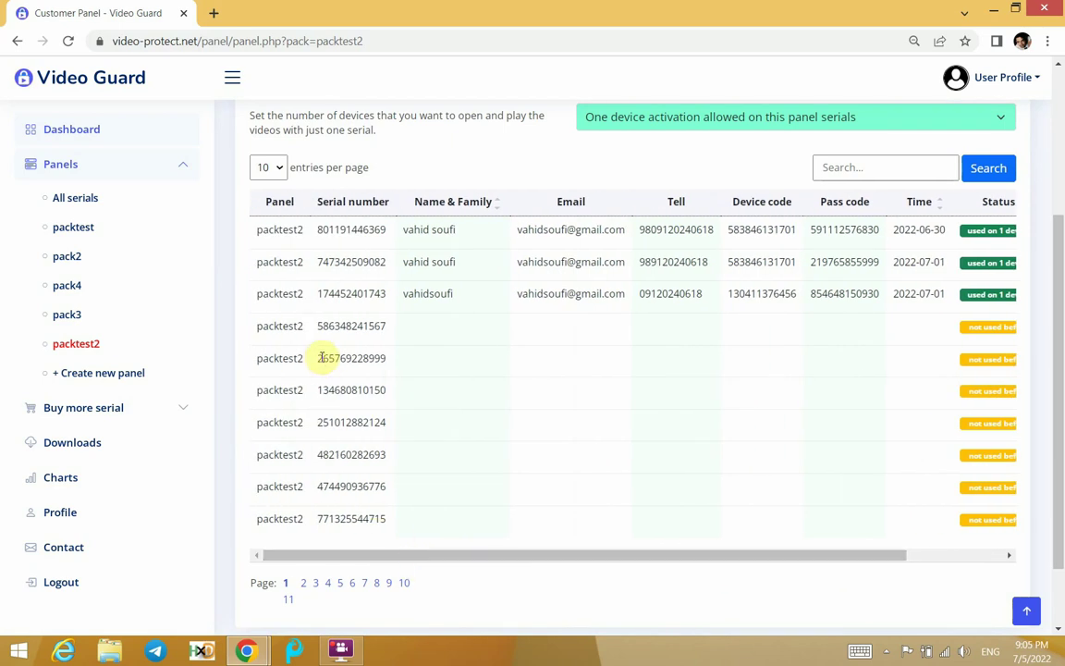
scroll(321, 357, "up", 1)
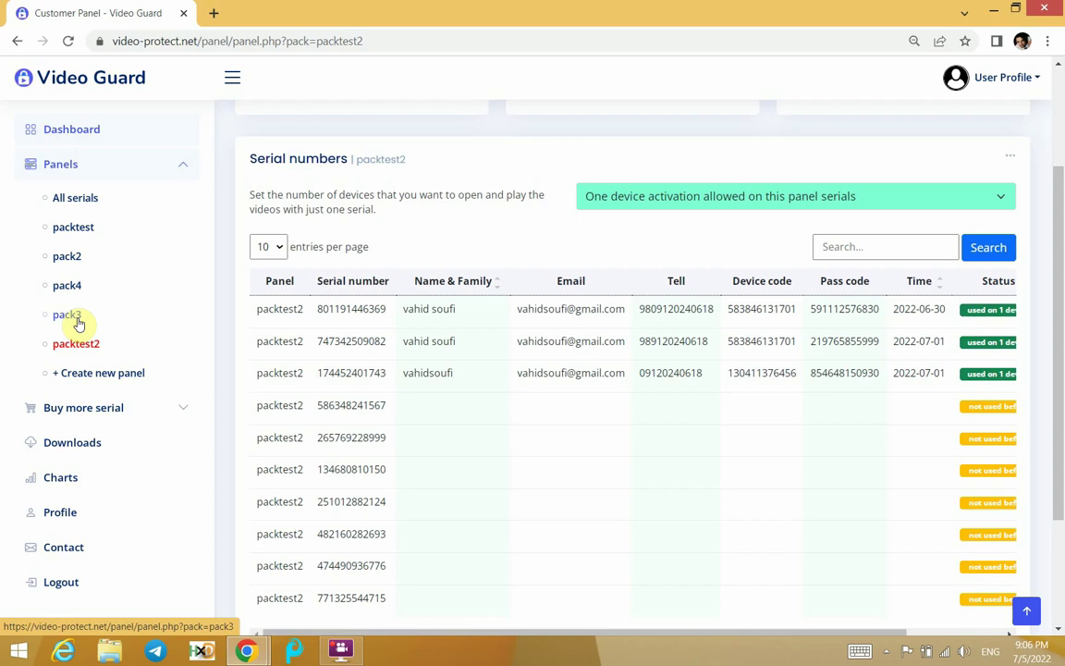
- View the form for creating a new panel and the form for buying more serials for packtest2
left_click(88, 374)
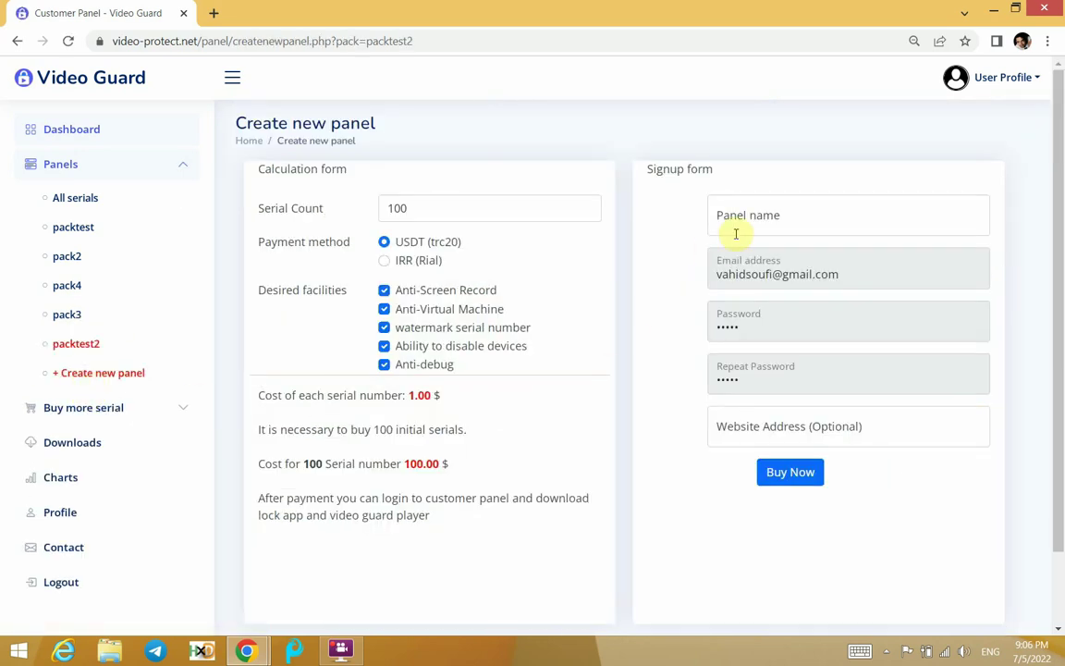
left_click(763, 217)
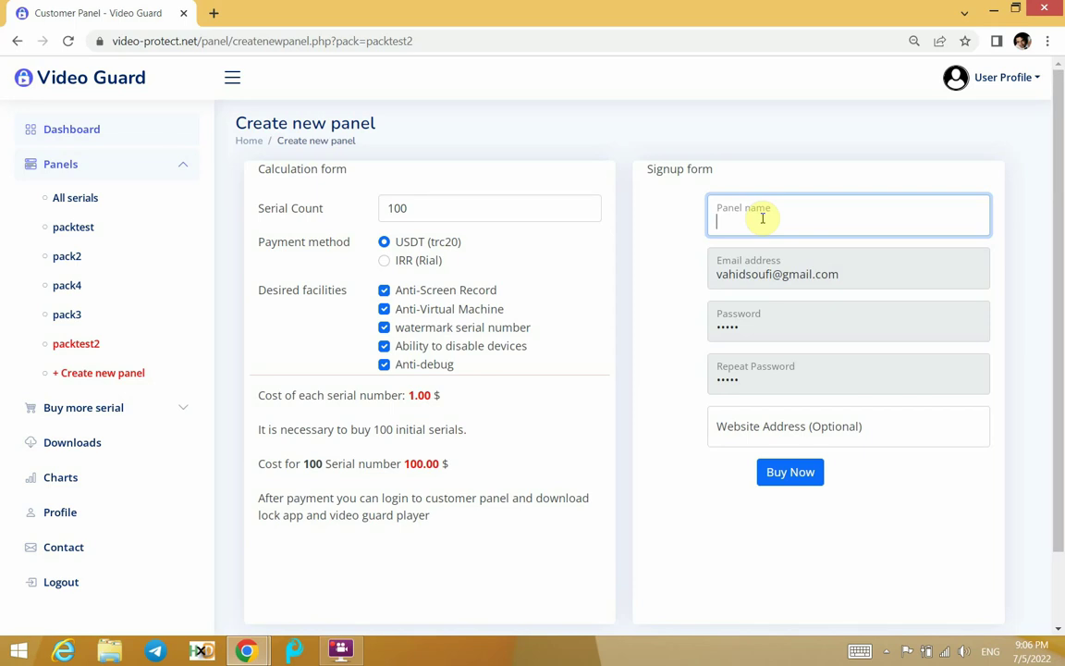
left_click(154, 408)
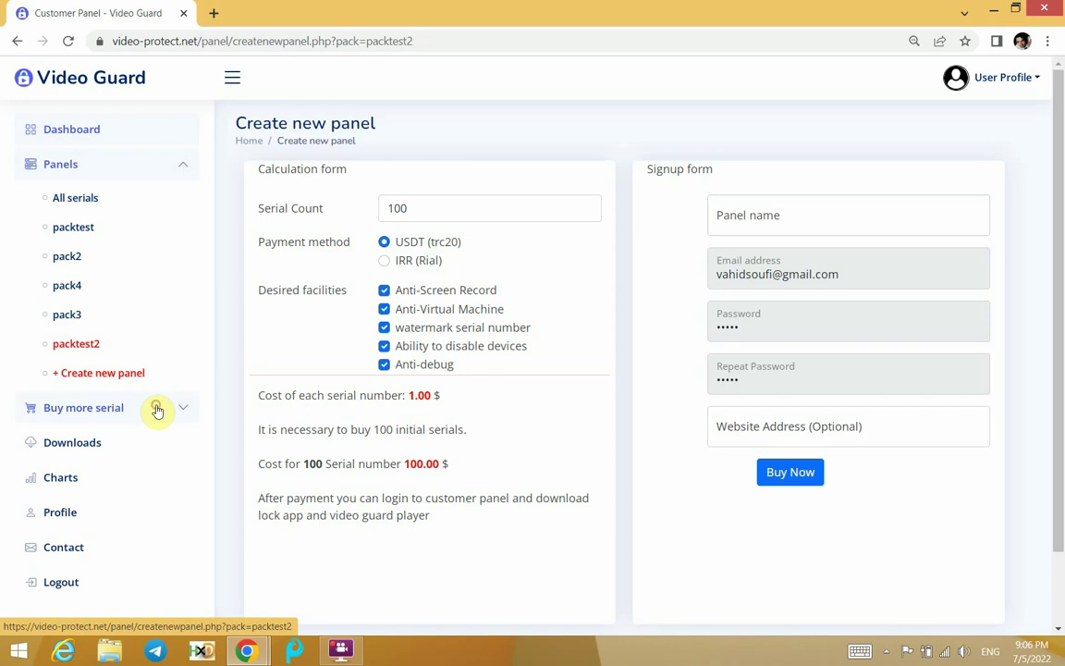
left_click(92, 351)
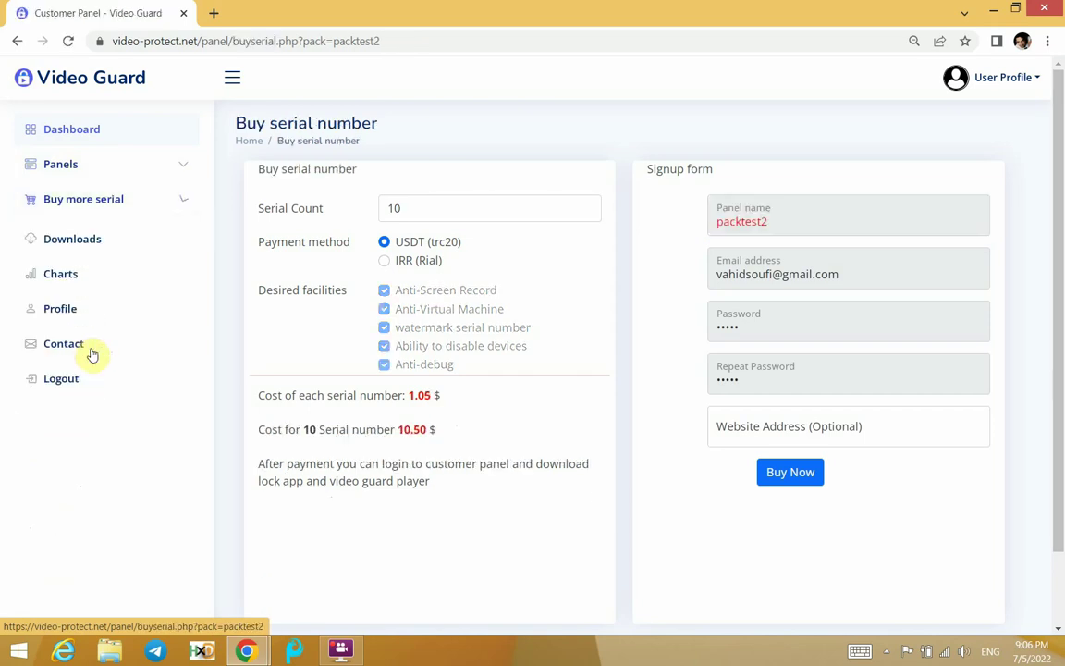
left_click_drag(765, 222, 708, 223)
left_click(753, 224)
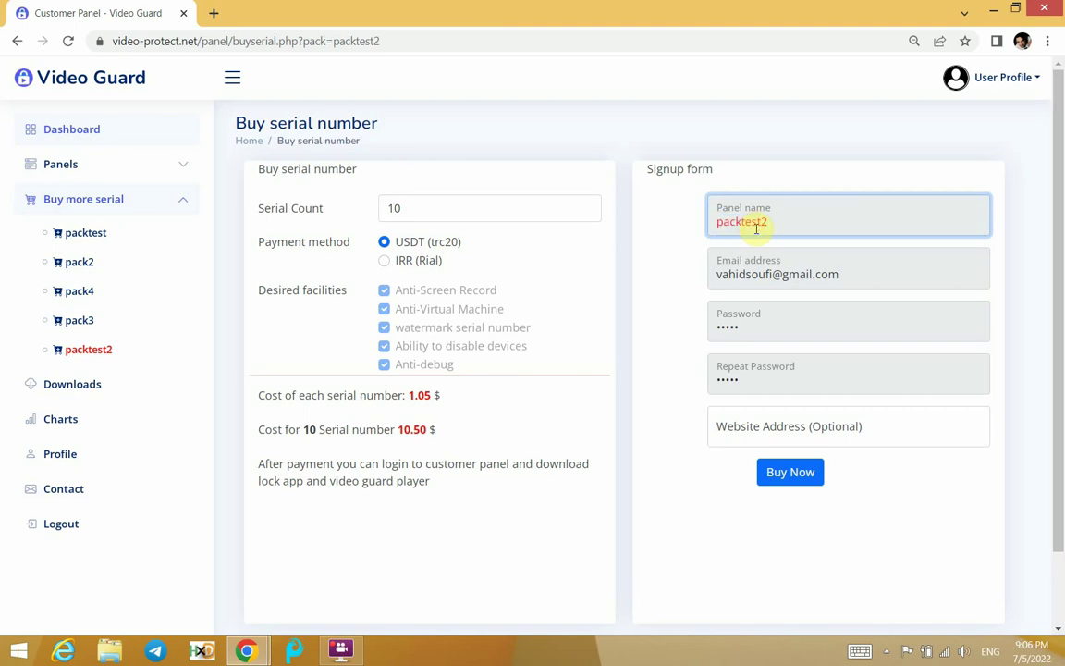
- Set the serial count to 50 in the packtest2 serial purchase form
left_click_drag(407, 209, 386, 211)
left_click(387, 210)
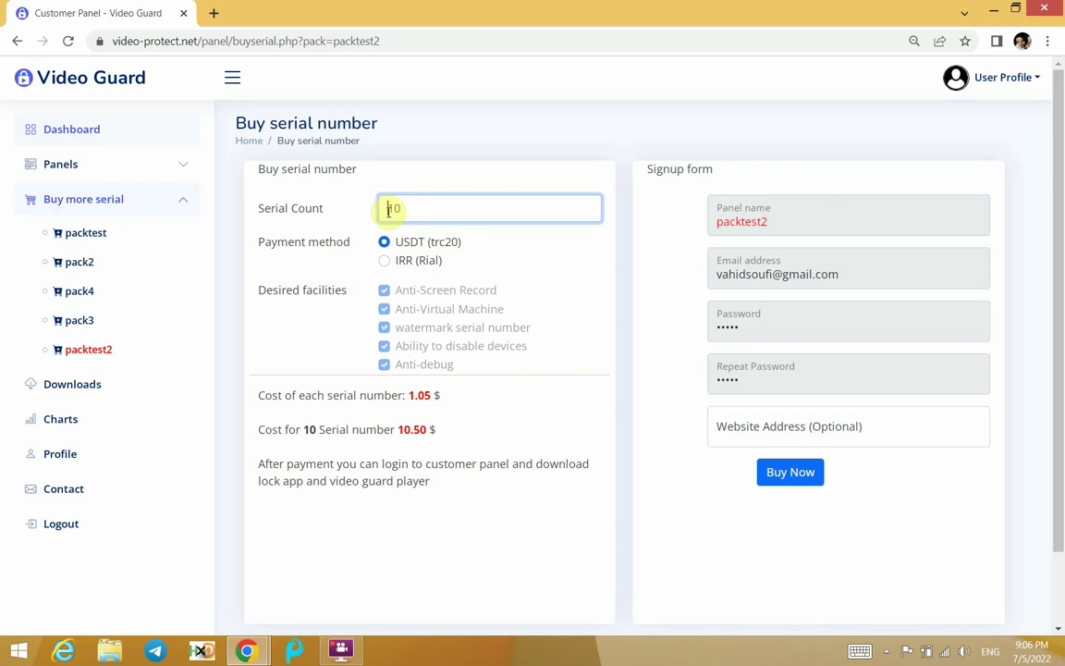
double_click(388, 209)
type("50")
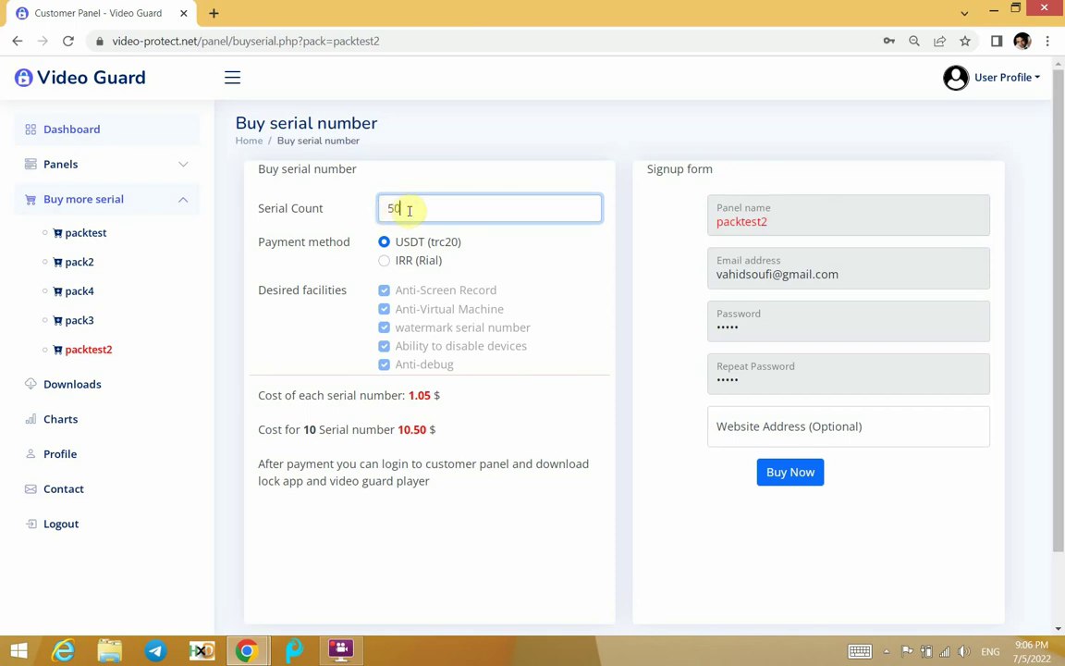
left_click(541, 247)
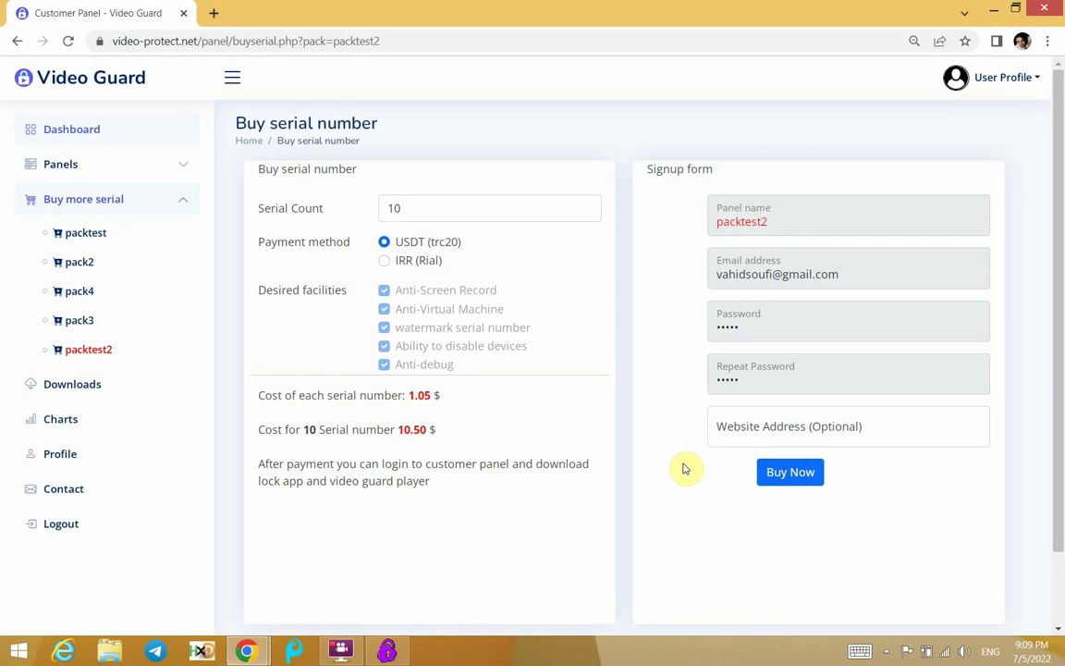
- Open the customer panel's Downloads page and switch to Video Guard Encryptor, moving its window lower on the screen
left_click(95, 392)
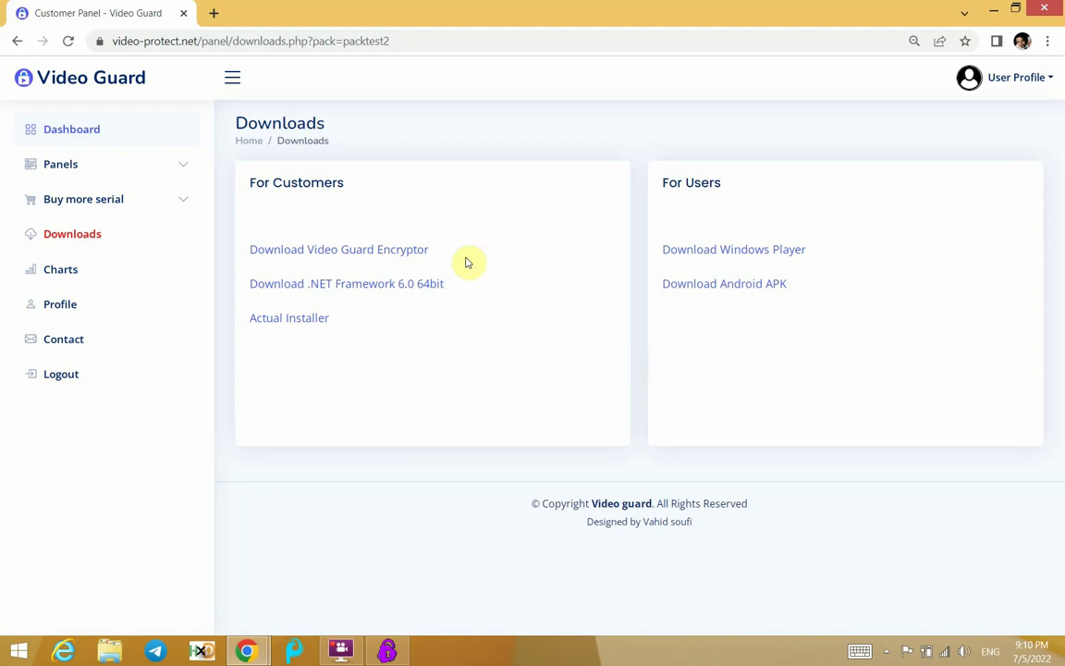
left_click(402, 647)
left_click_drag(590, 120, 575, 209)
left_click(494, 267)
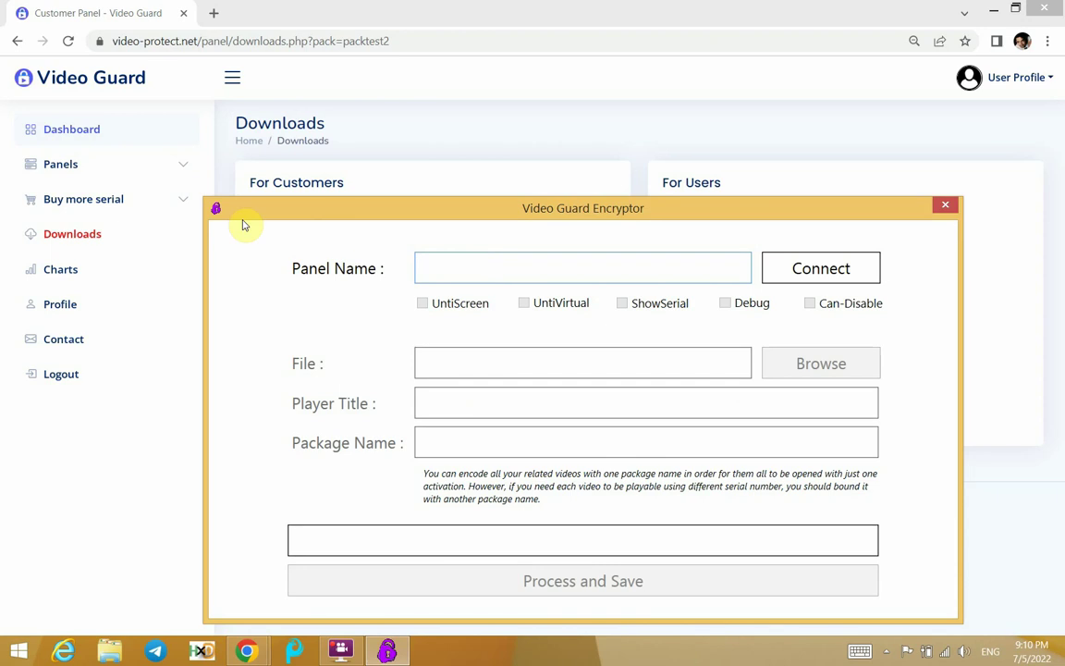
- Expand the list of existing panels in the browser and connect Video Guard Encryptor to the panel packtest2
left_click(142, 185)
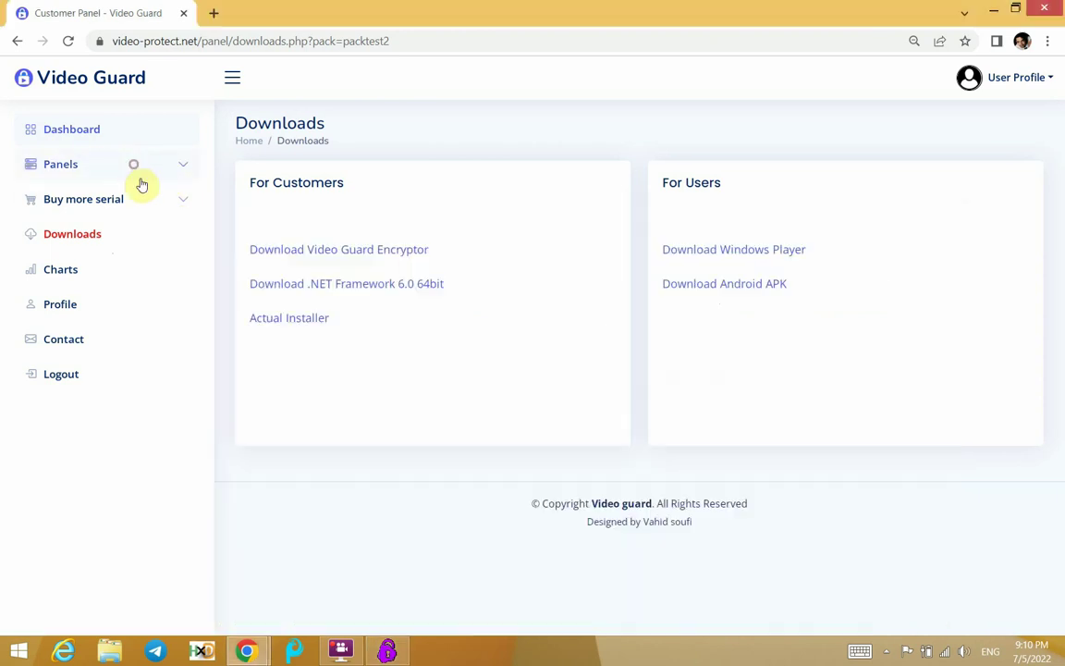
left_click(386, 651)
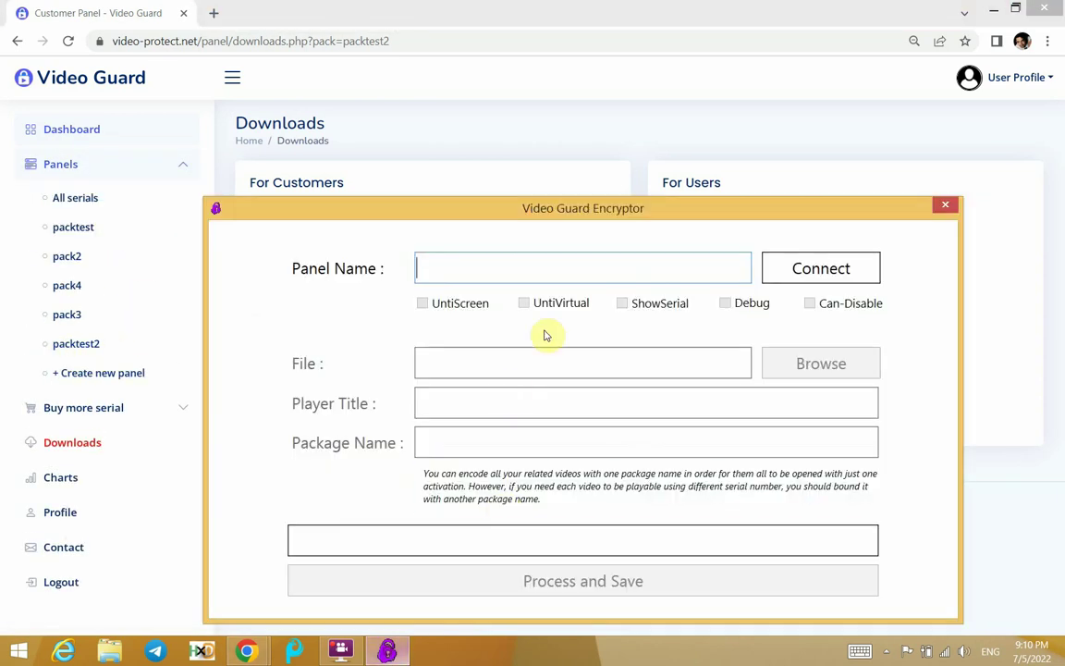
left_click(578, 276)
type("packte")
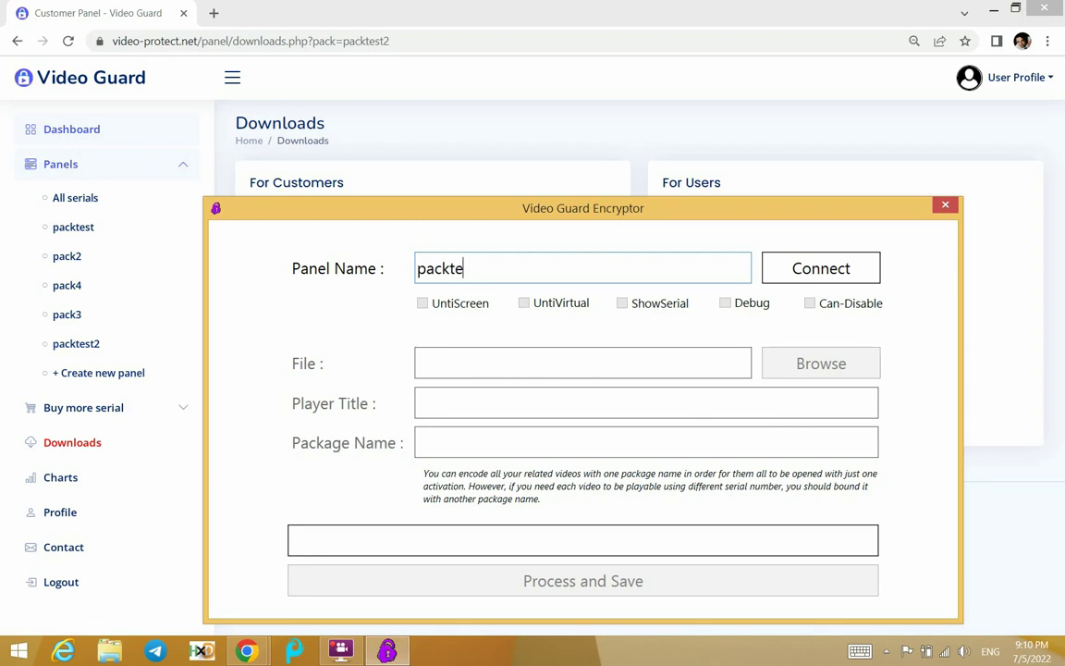
type("st2")
left_click(859, 270)
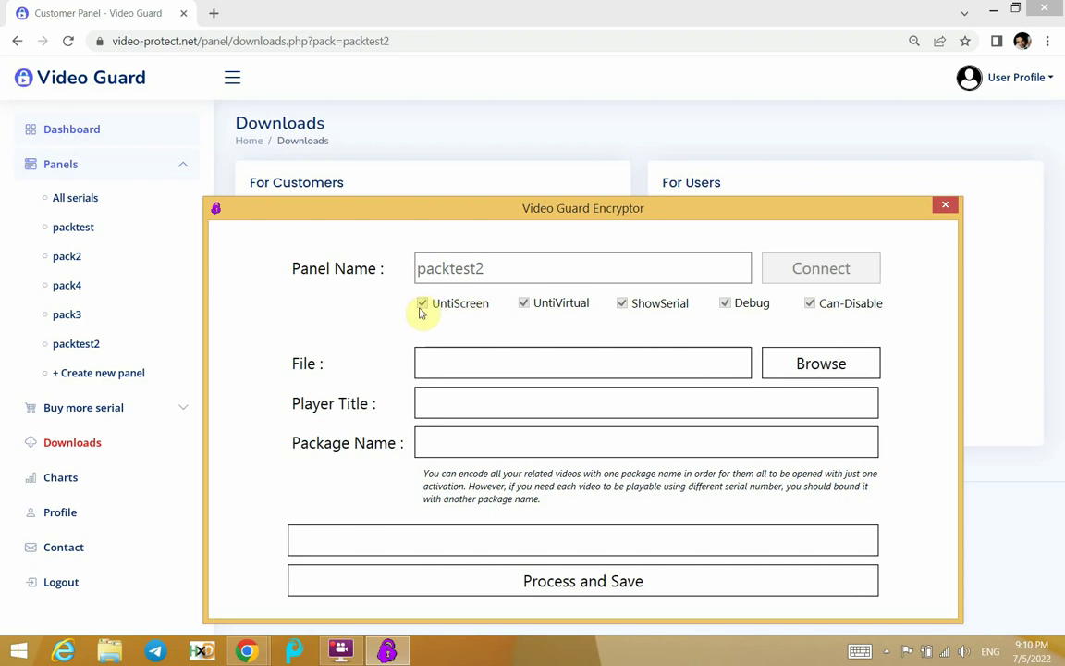
- Set the player title to "title" and the package name to "package1" for the encrypted video
left_click(443, 403)
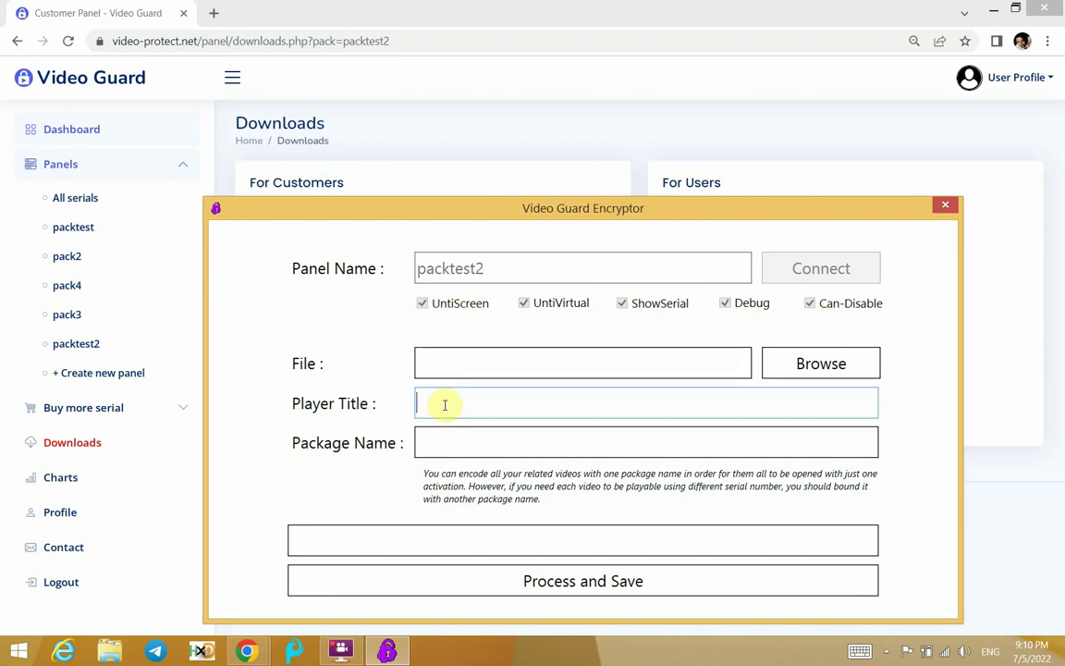
type("title")
left_click(444, 440)
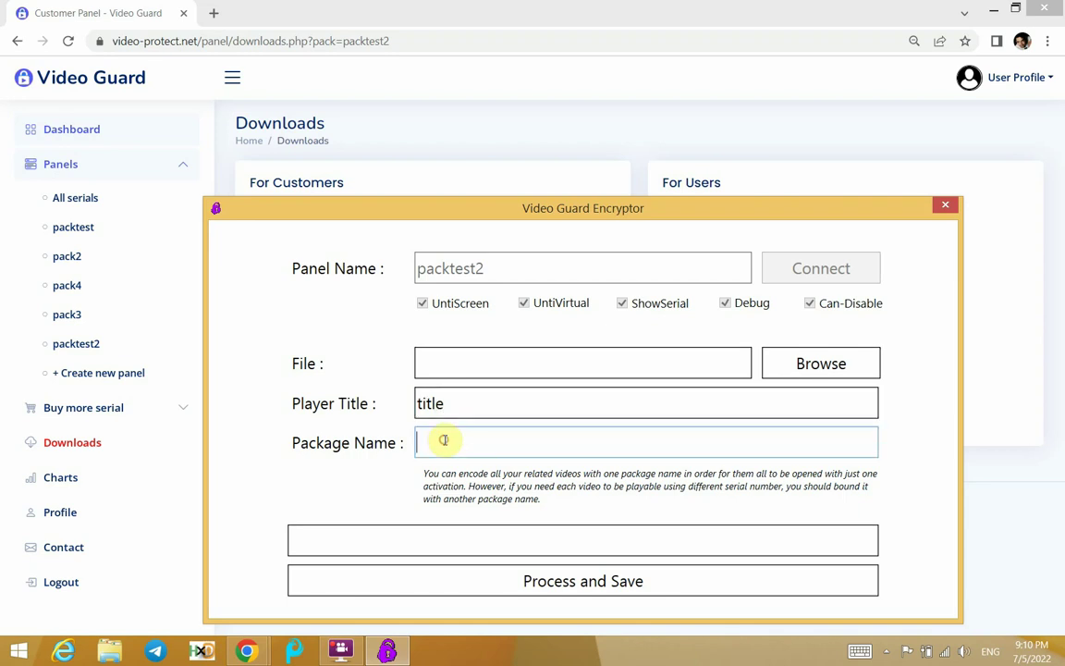
type("p")
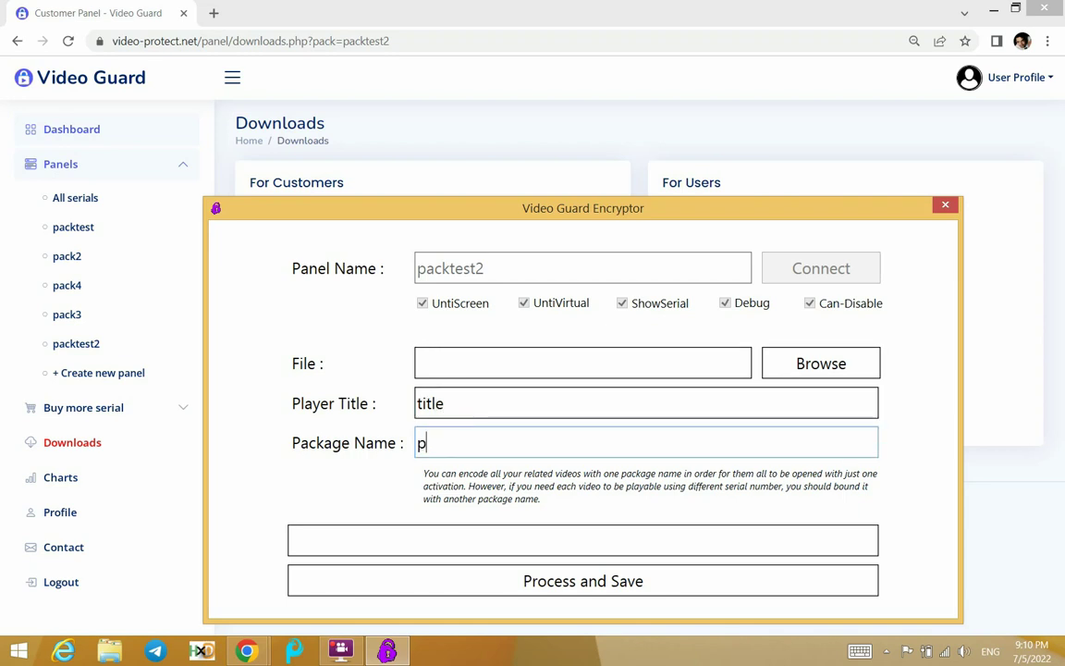
type("ackeg")
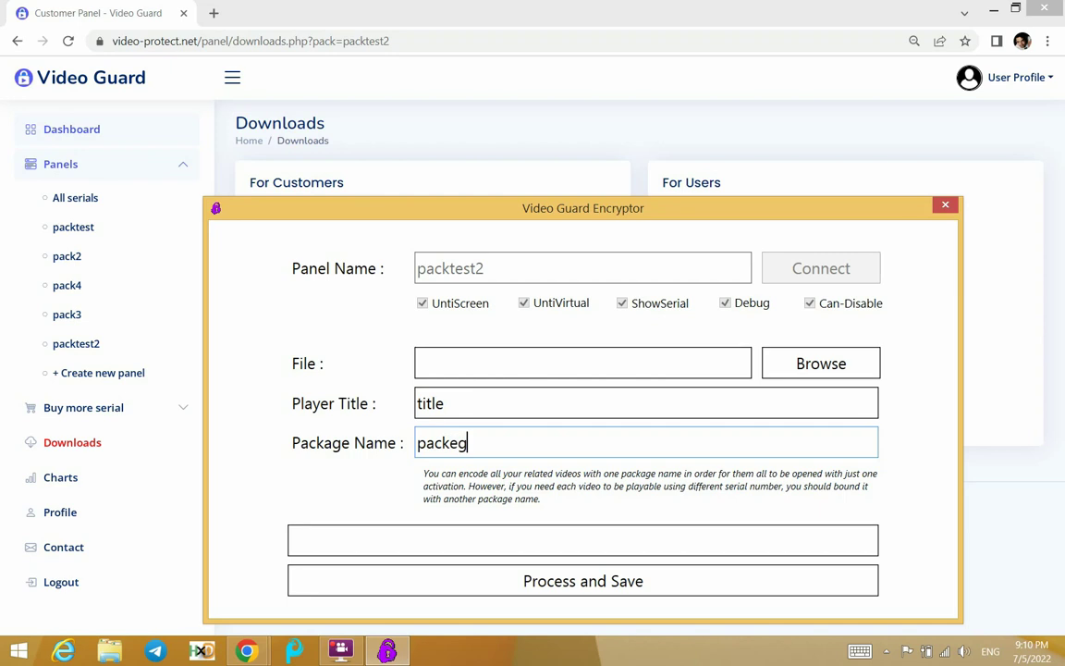
key("BackSpace")
key("BackSpace")
type("age1")
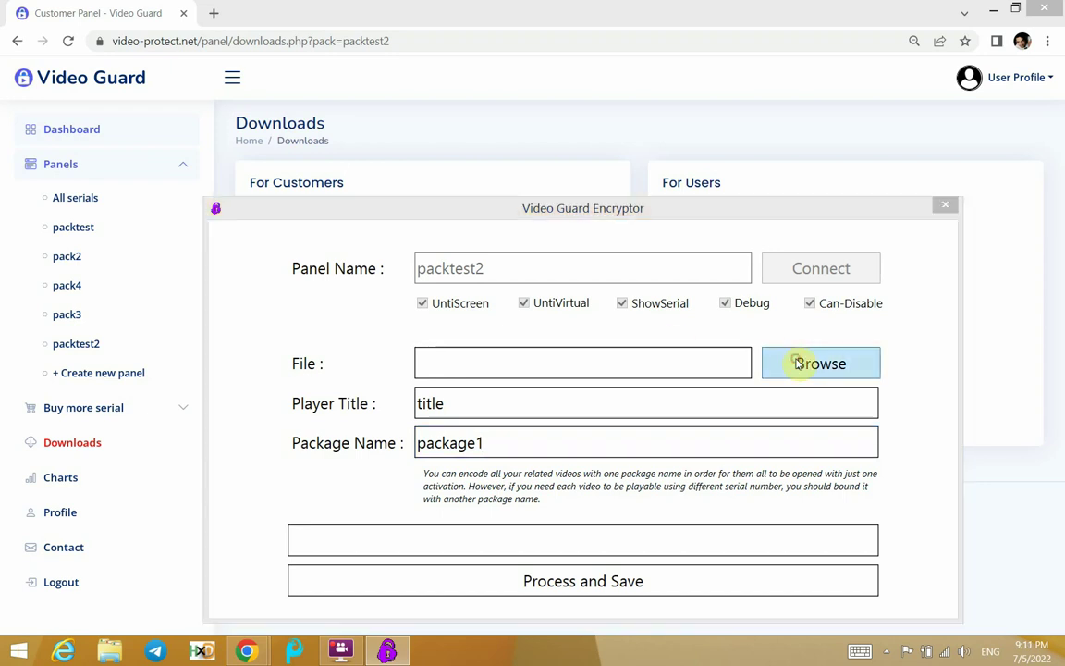
- Choose REFINE_HAIR.mp4 from the Desktop as the video file to encrypt
left_click(821, 363)
scroll(596, 398, "down", 5)
scroll(587, 407, "down", 3)
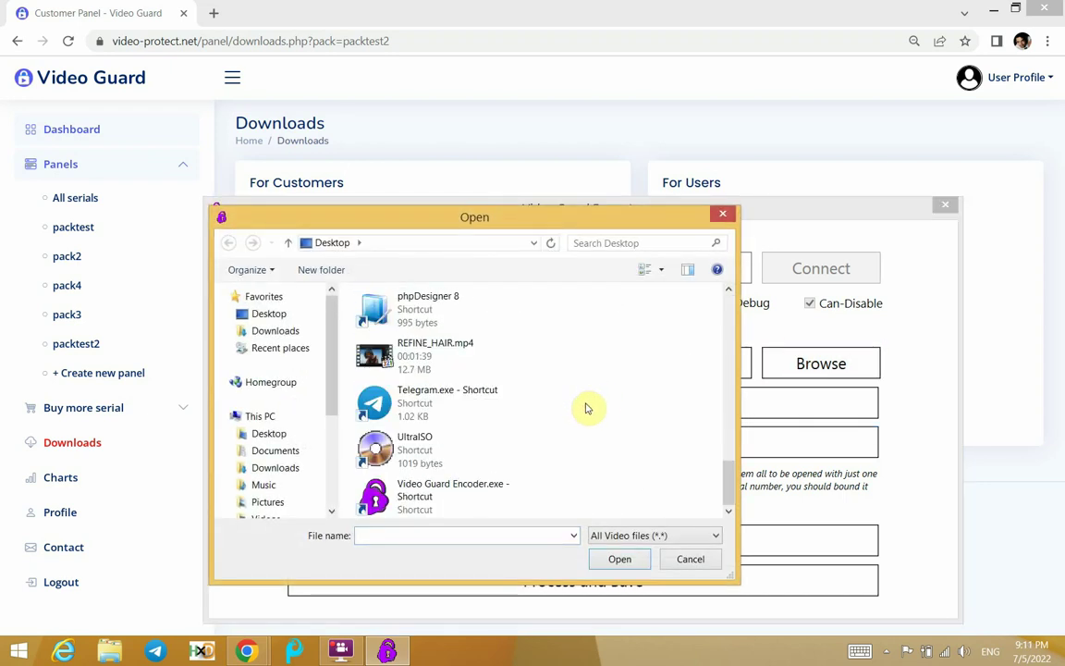
double_click(478, 359)
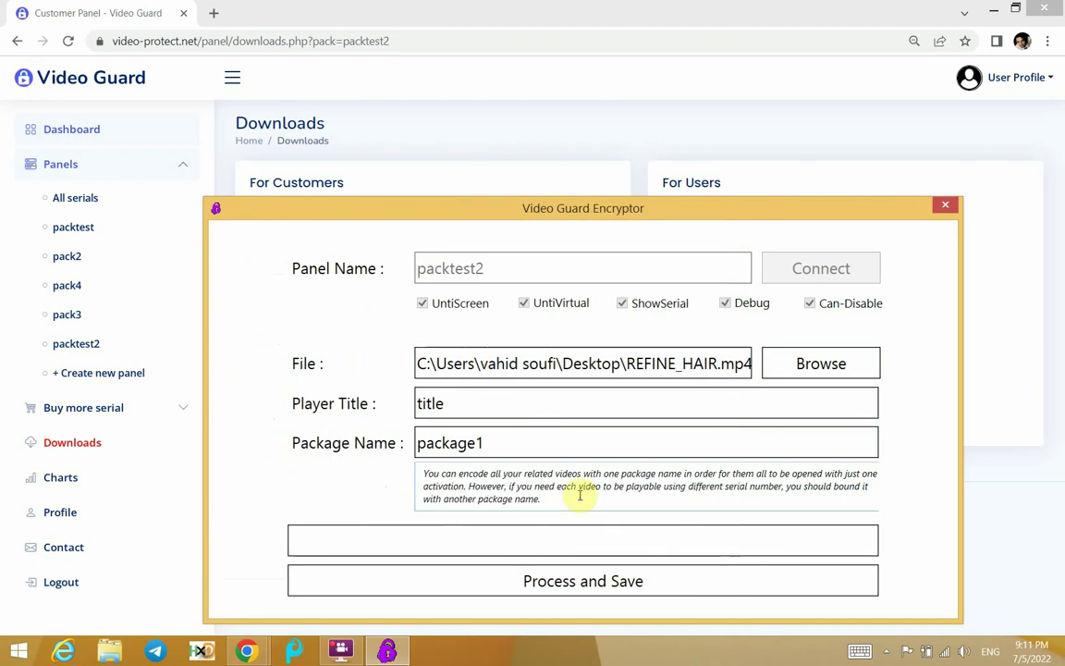
- Process the video and save the encrypted output on the Desktop as a dat file named "video"
left_click(583, 590)
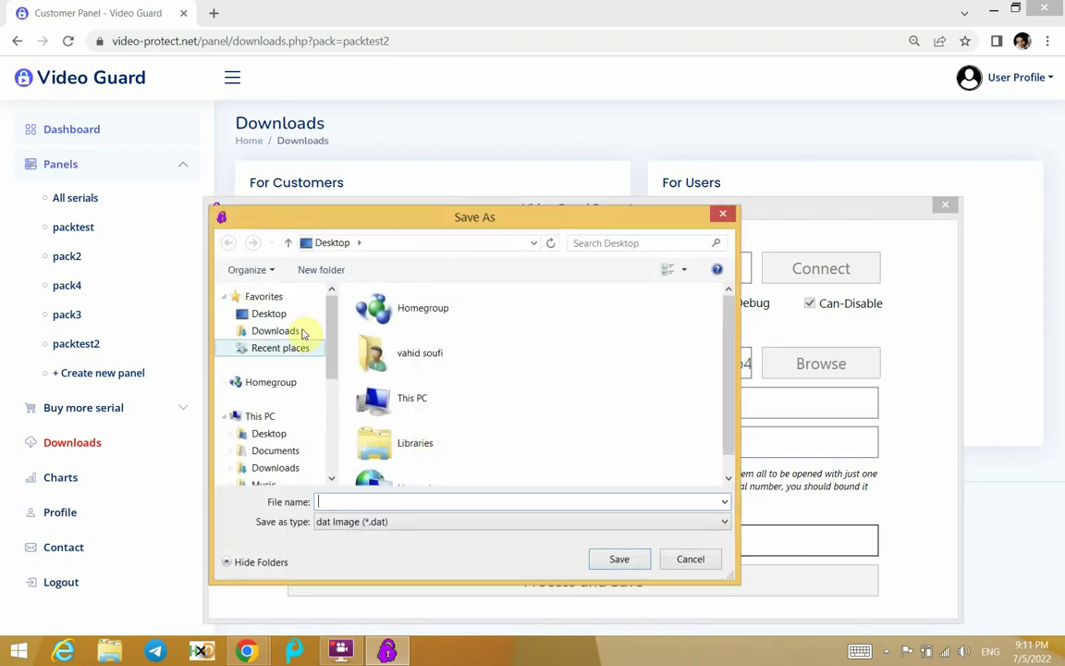
type("video")
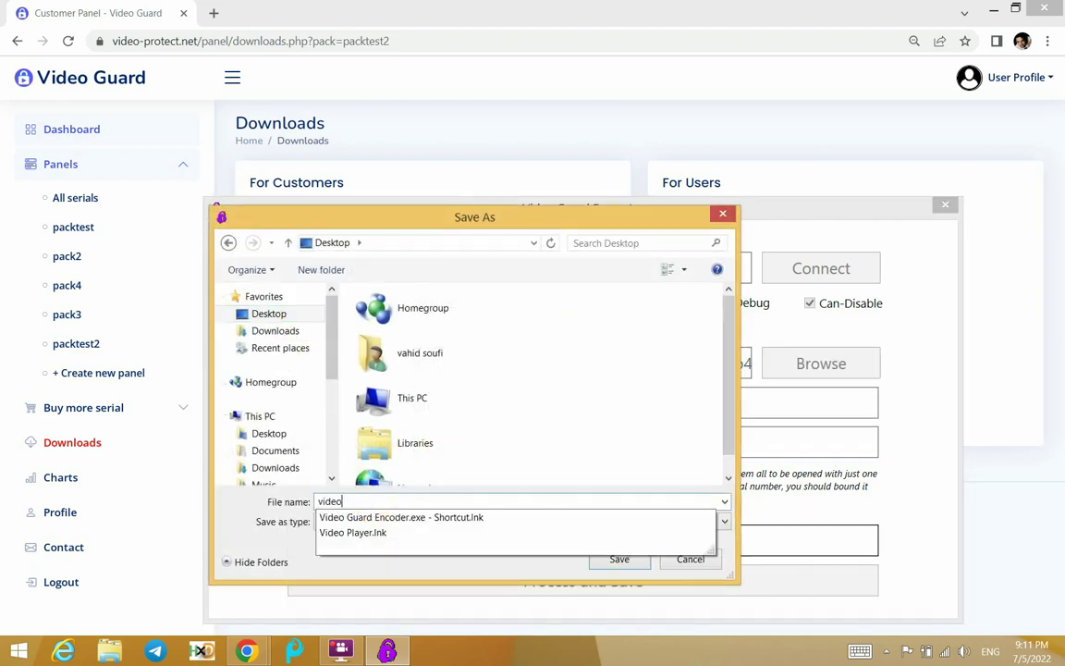
key("Return")
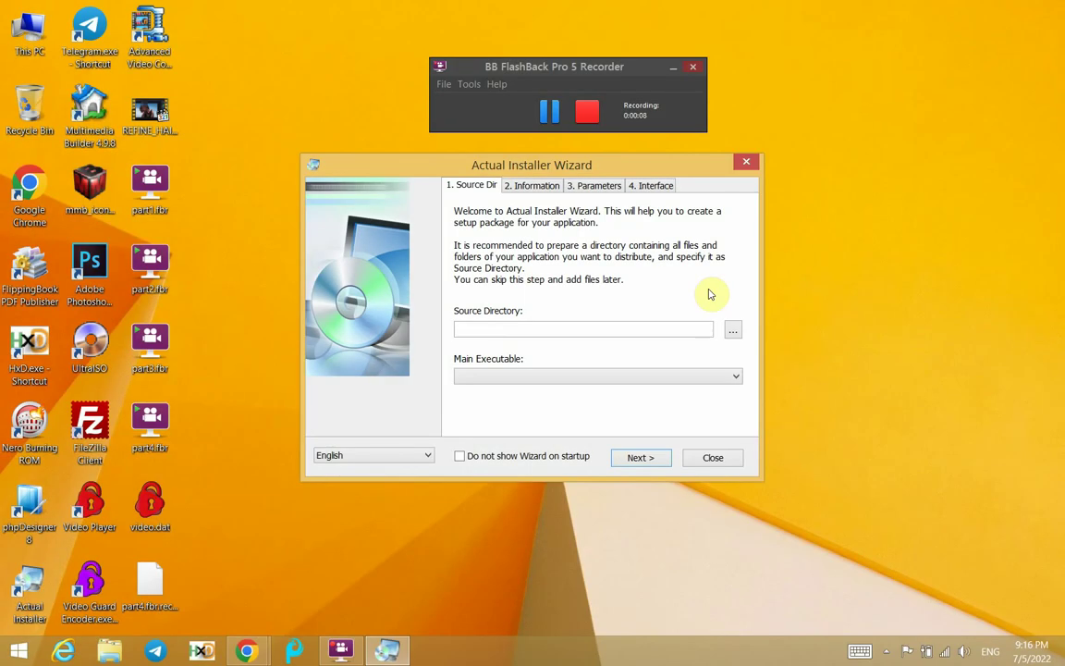
- Set the installer's source directory to C:\Program Files (x86)\Video Player and its main executable to Video Player.exe
mouse_move(641, 164)
left_mouse_down()
mouse_move(655, 160)
mouse_move(643, 148)
left_mouse_up()
left_click(673, 67)
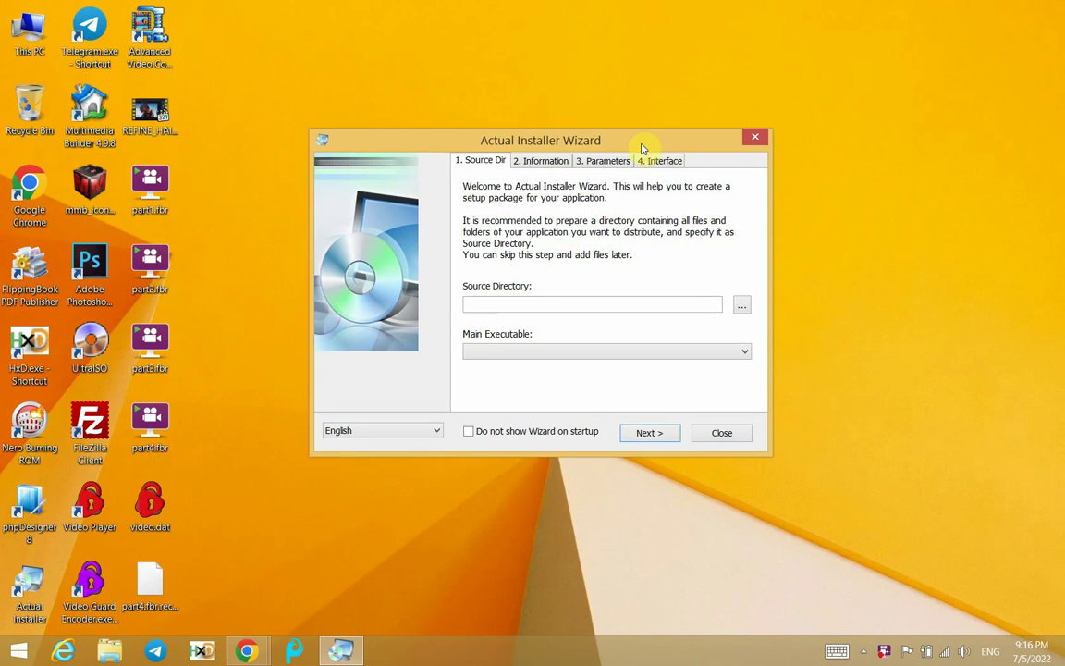
left_click(739, 311)
left_click(740, 311)
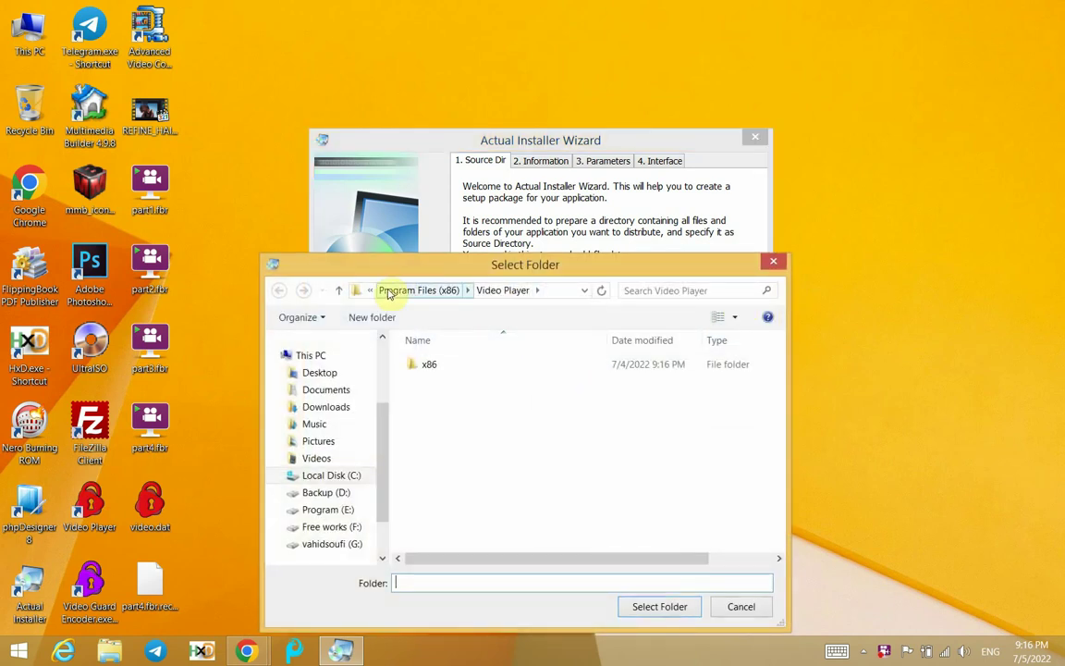
left_click(658, 607)
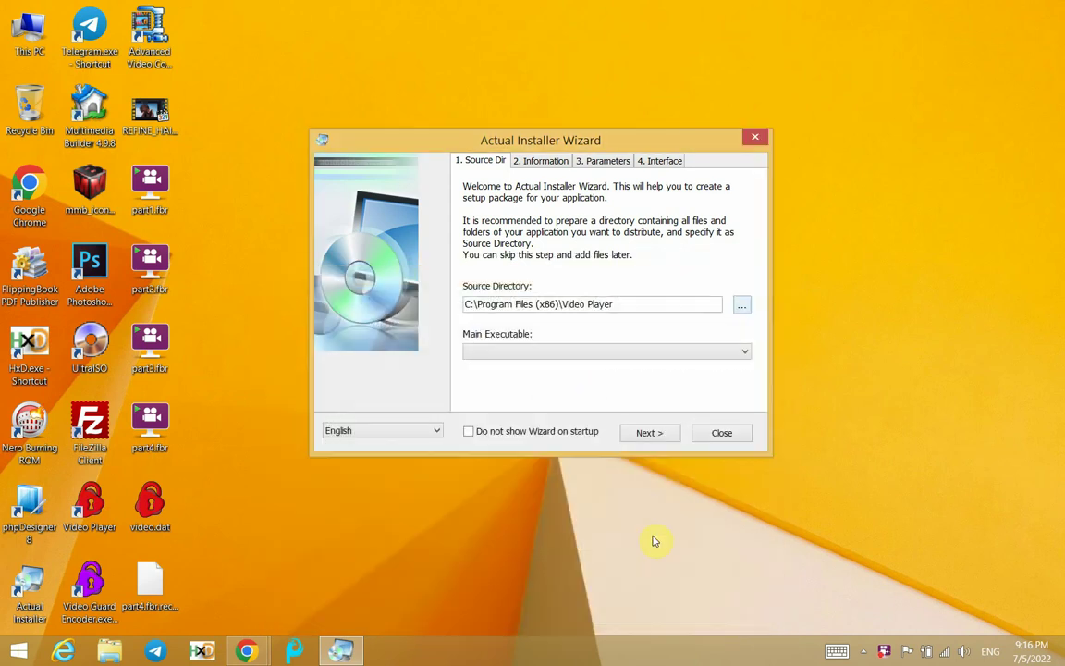
left_click(603, 352)
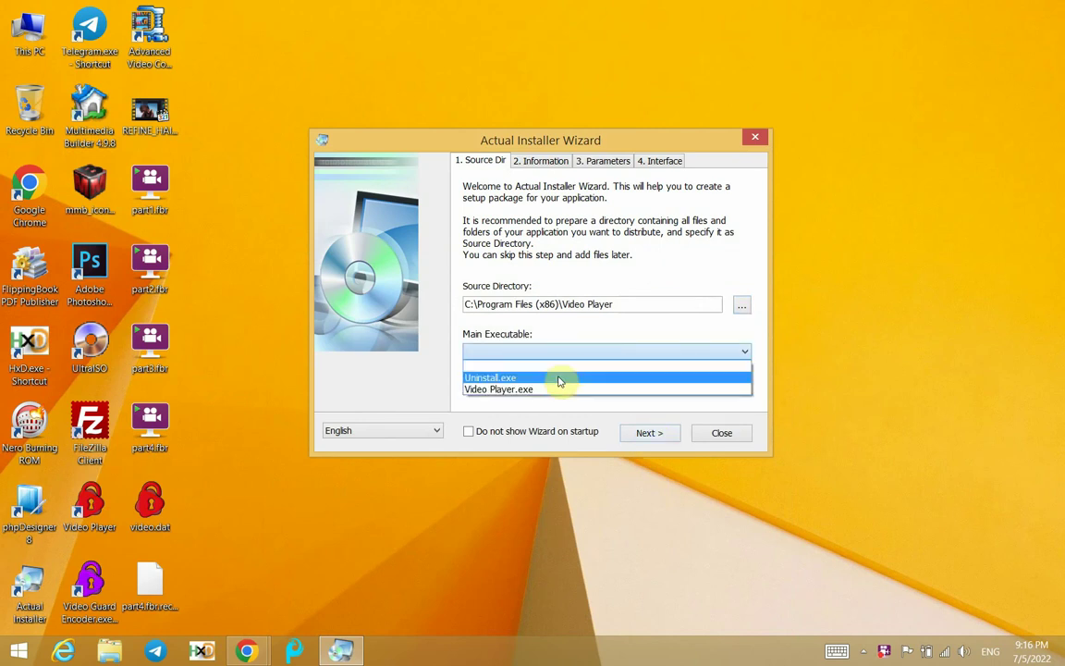
left_click(554, 388)
left_click(649, 433)
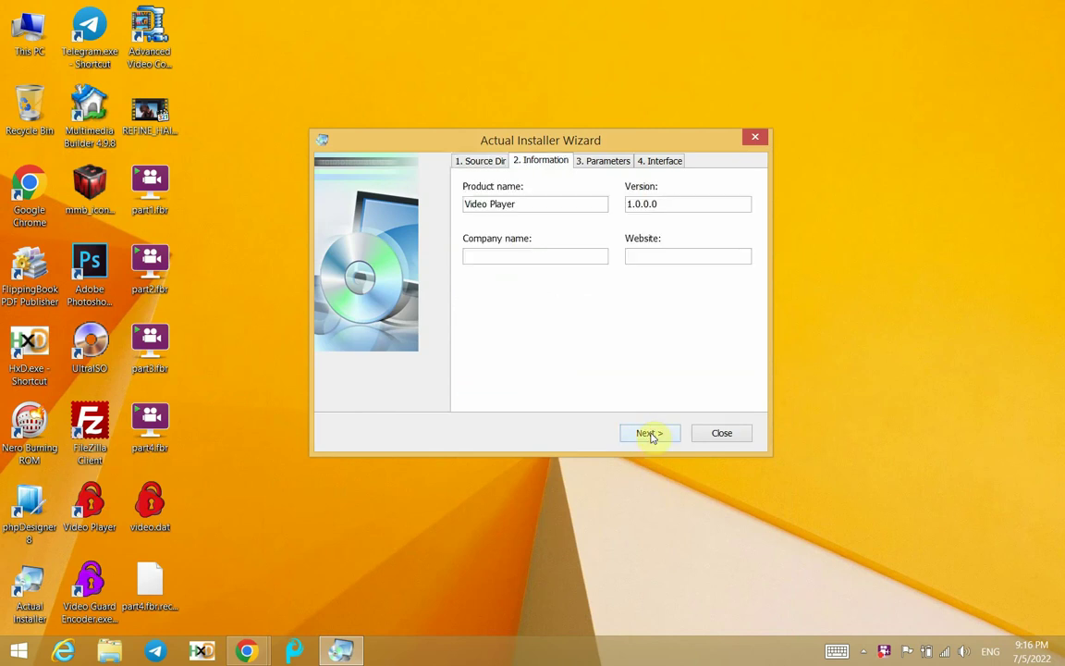
- Complete the wizard with the default information and parameters and the Classic Wizard interface, declining the offered program update
left_click(649, 433)
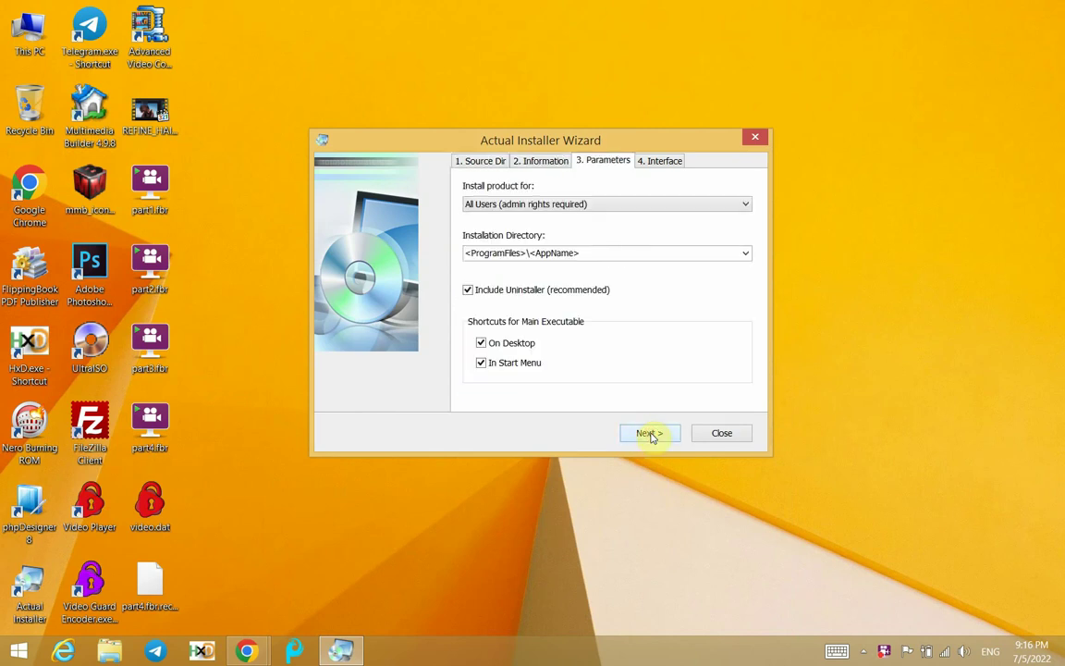
left_click(650, 434)
left_click(612, 184)
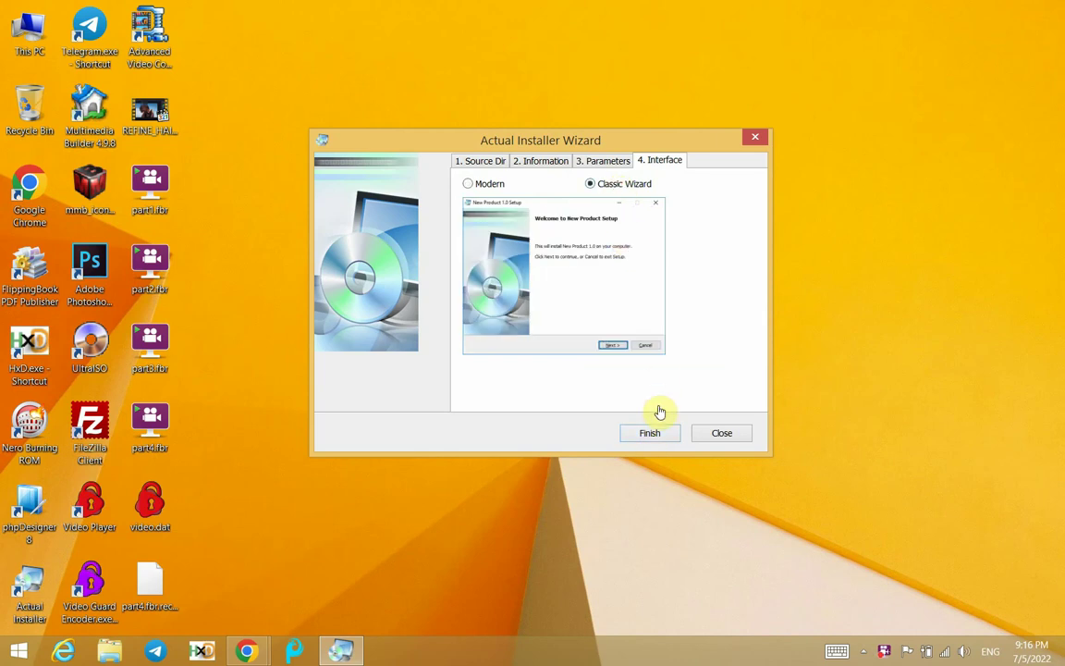
left_click(649, 432)
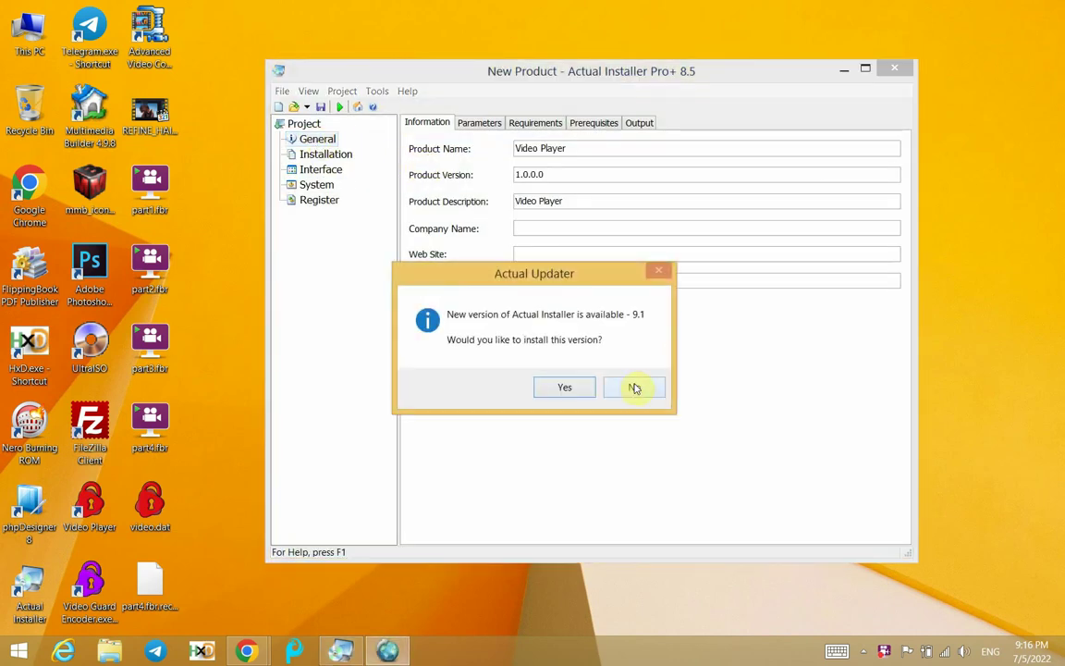
left_click(634, 388)
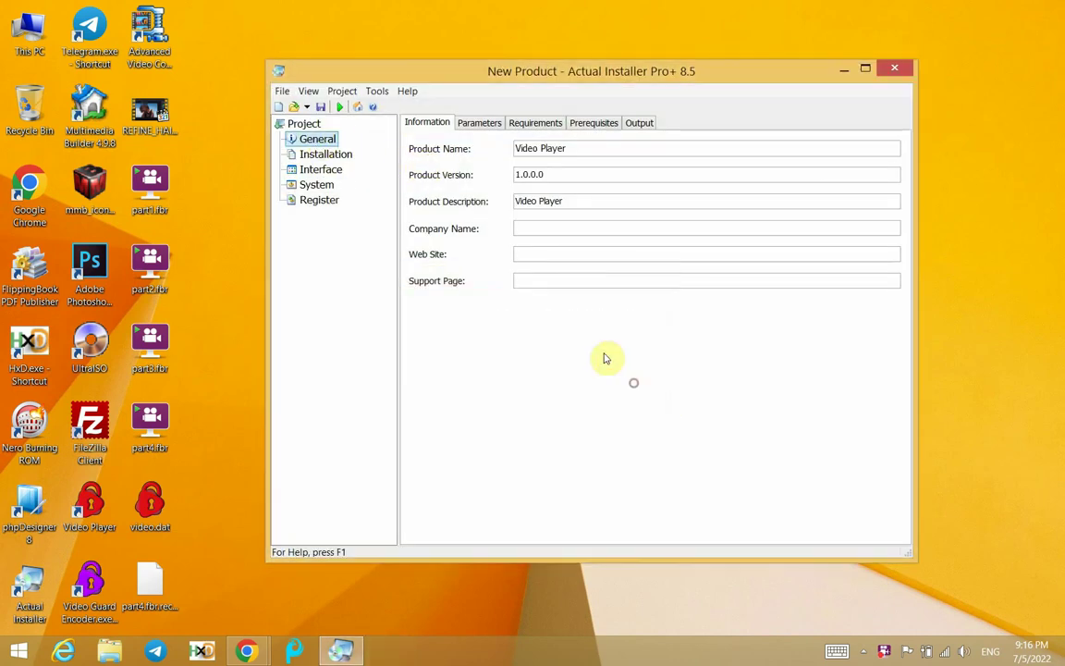
- Add a file association in the project that links the dat extension to <InstallDir>\Video Player.exe
left_click(321, 201)
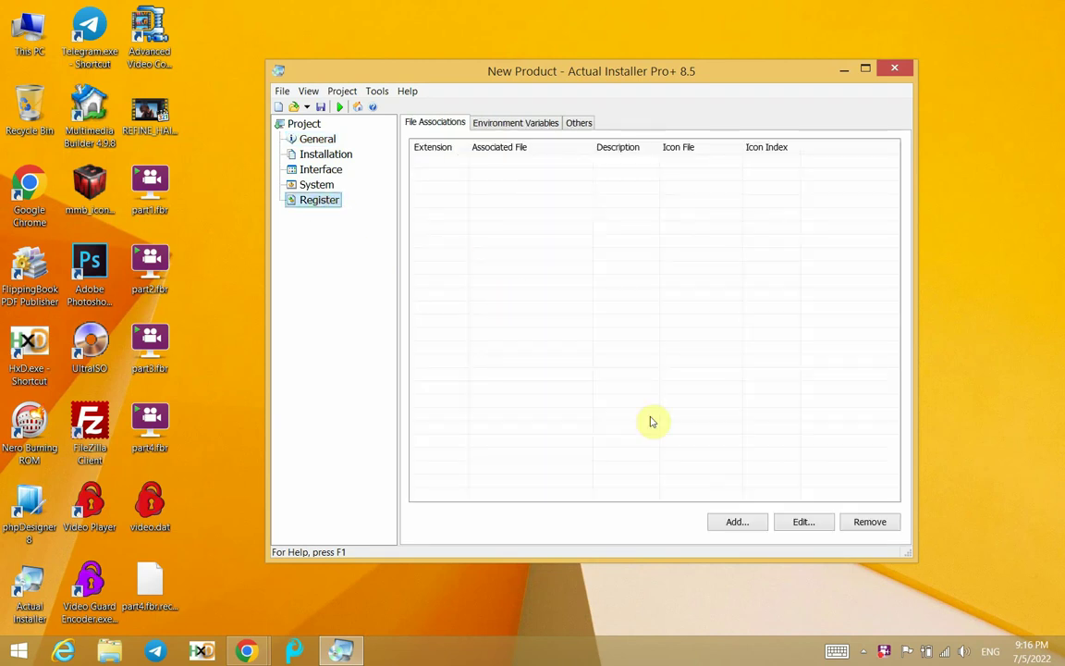
left_click(735, 520)
type("d")
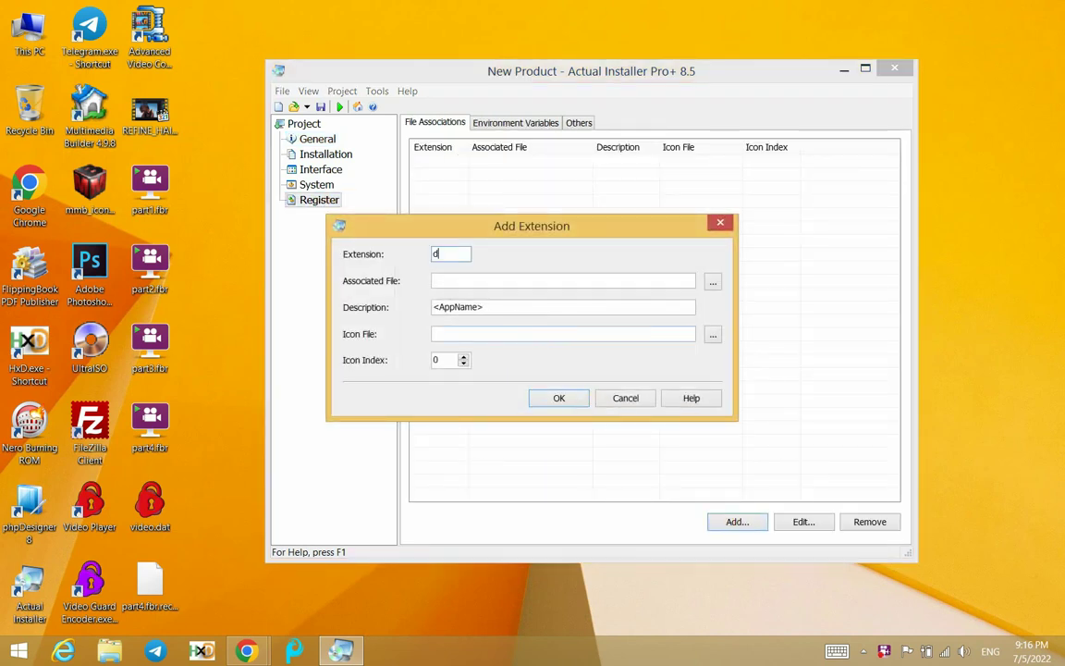
type("at")
left_click(711, 282)
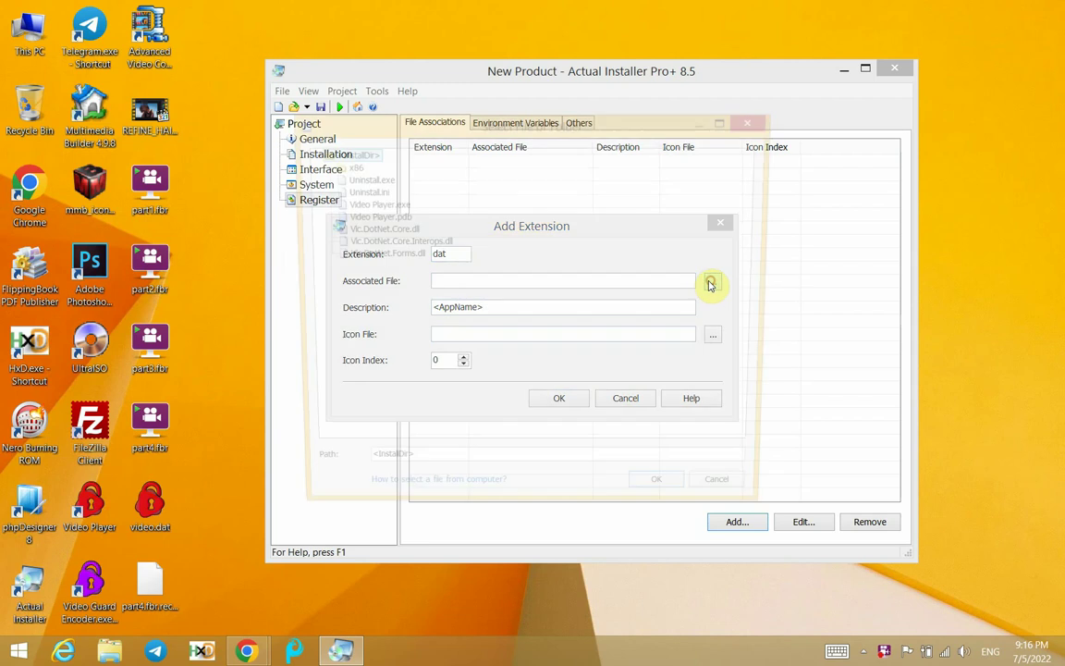
left_click(362, 204)
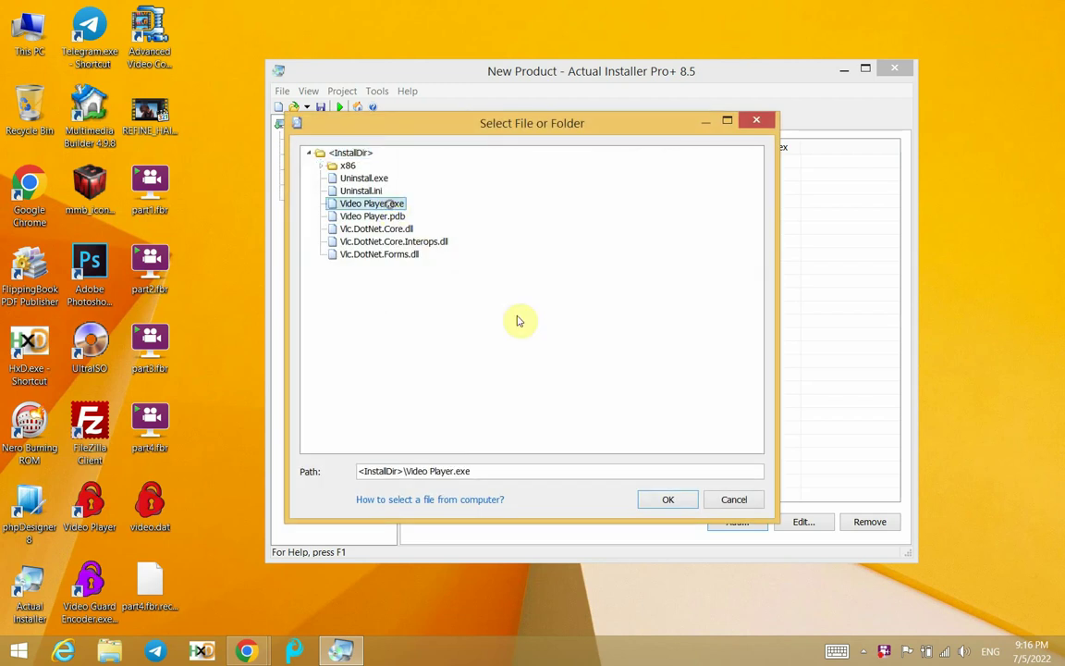
left_click(662, 499)
left_click(568, 402)
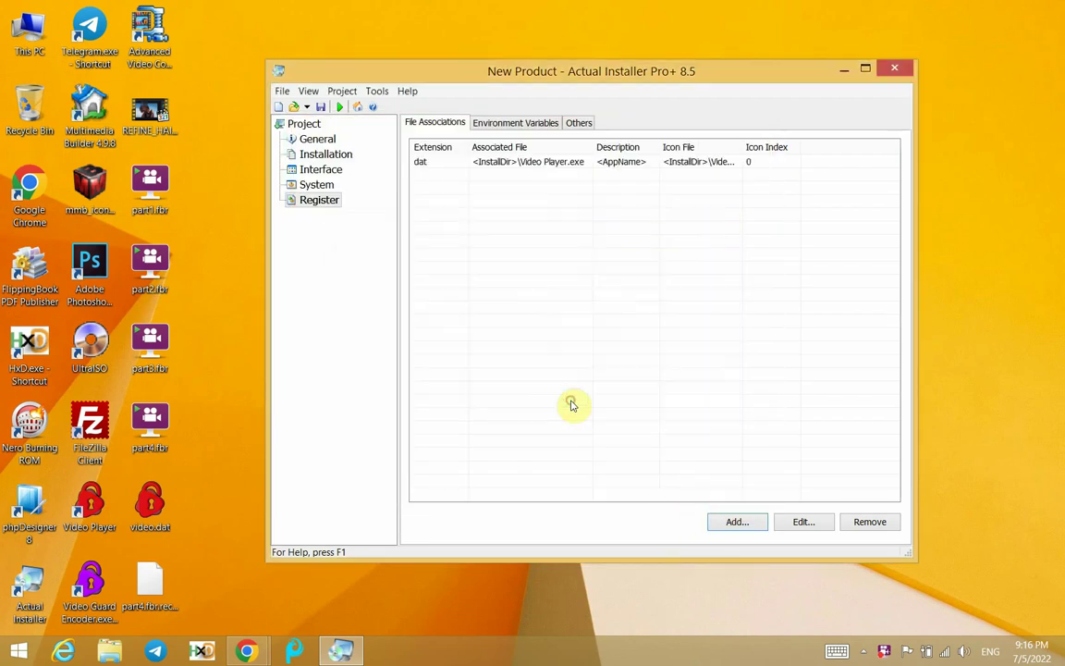
- Build the Video Player setup package and open the folder containing the generated installer
left_click(338, 107)
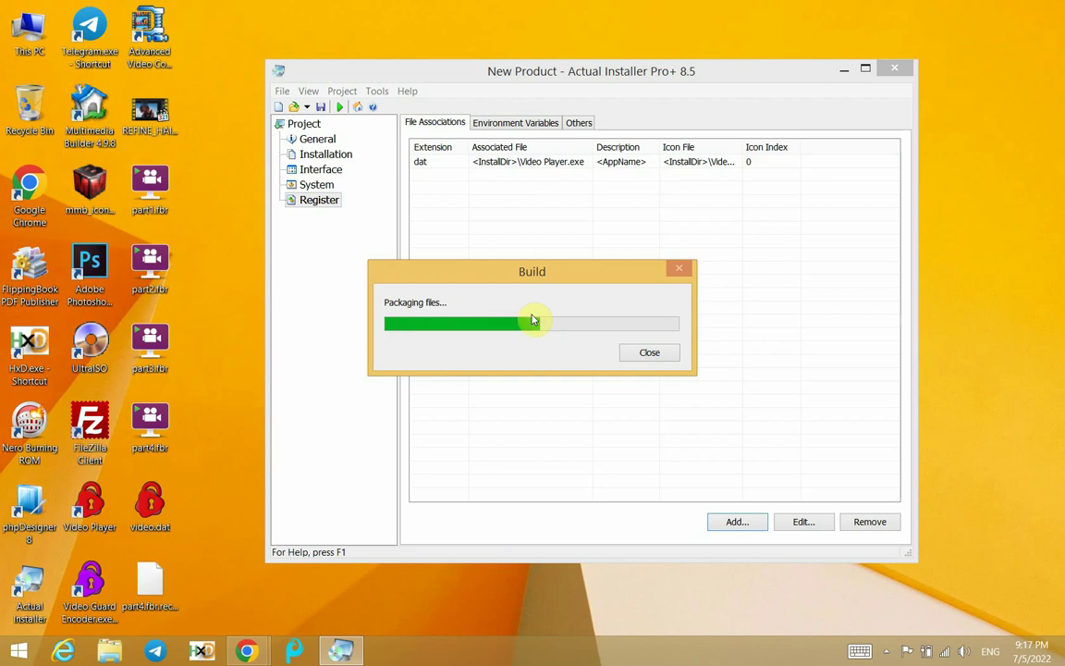
left_click(462, 357)
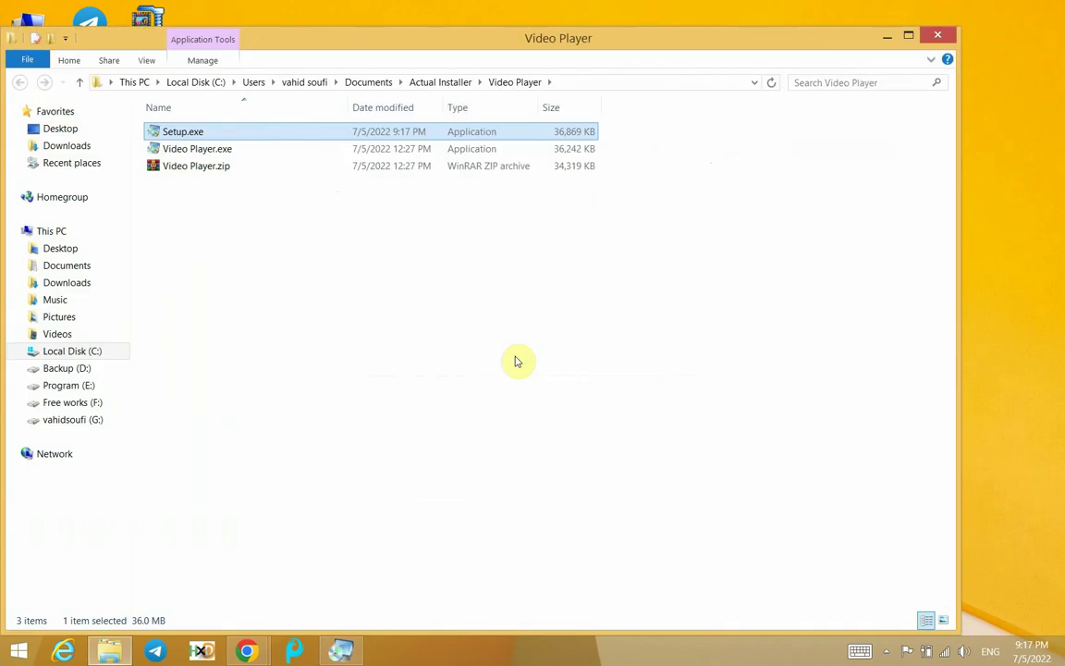